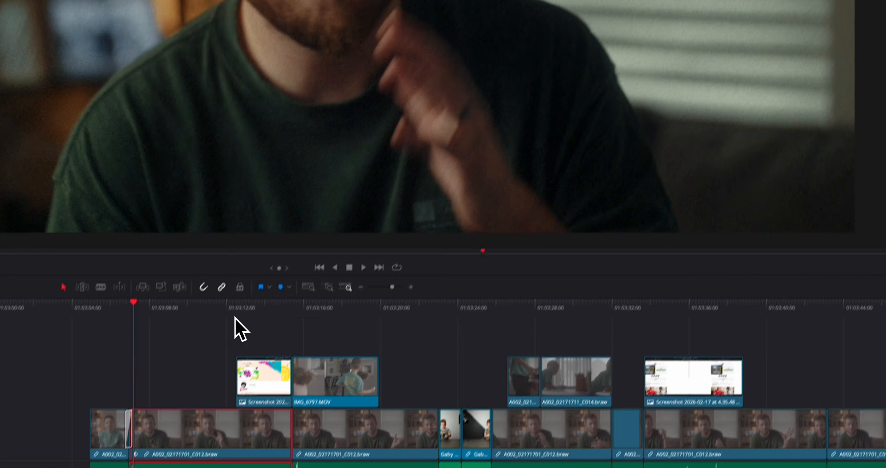
- Turn on Dynamic Zoom for the selected A002_02171701_C012.braw talking-head clip, reveal its settings and preview the default zoom
left_click(269, 263)
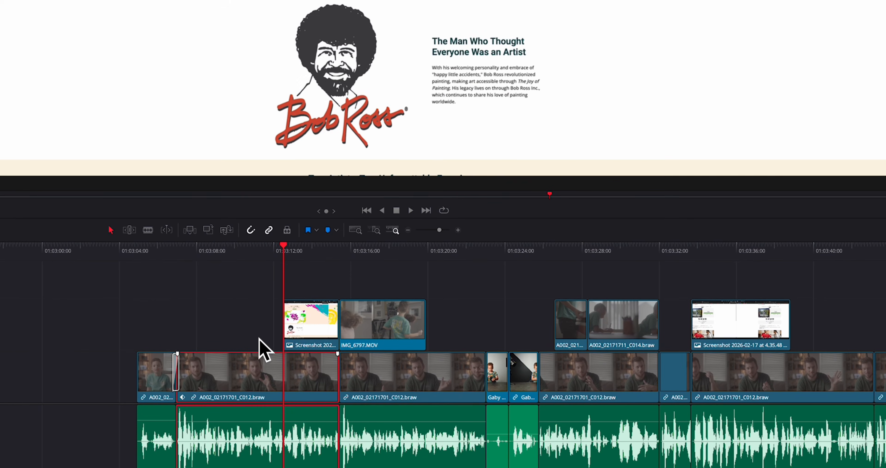
key("Left")
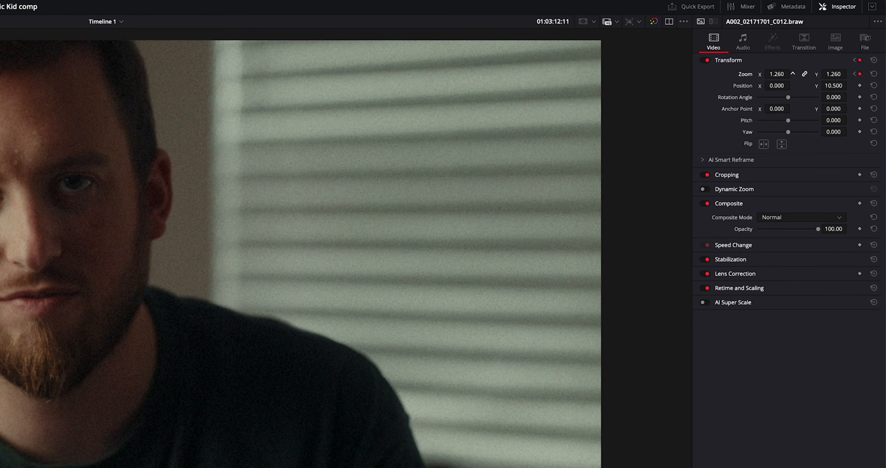
mouse_move(786, 75)
left_mouse_down()
mouse_move(800, 75)
mouse_move(784, 84)
mouse_move(793, 85)
mouse_move(774, 74)
left_mouse_up()
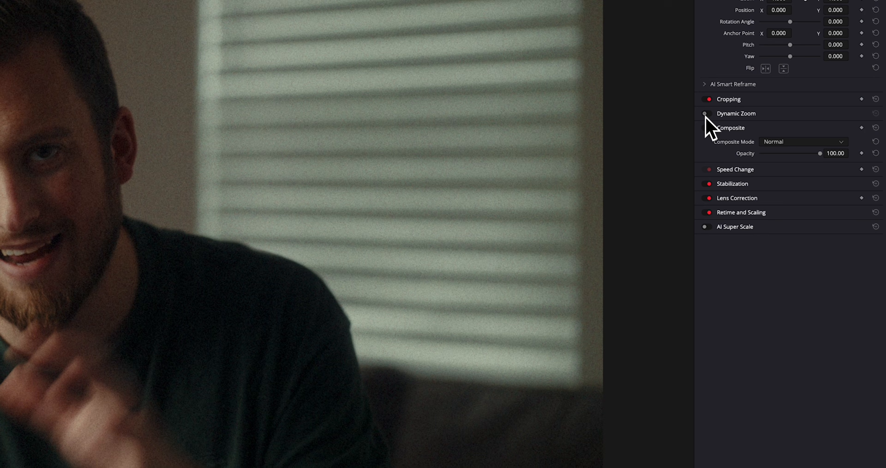
left_click(705, 114)
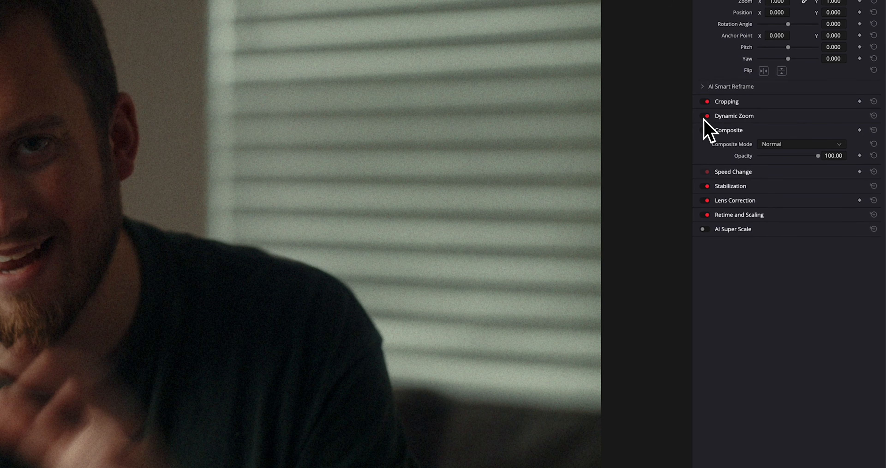
left_click(726, 116)
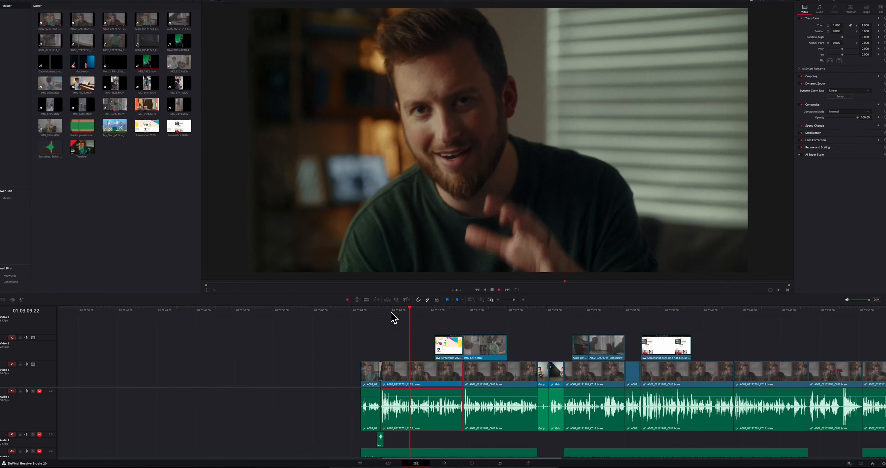
key("space")
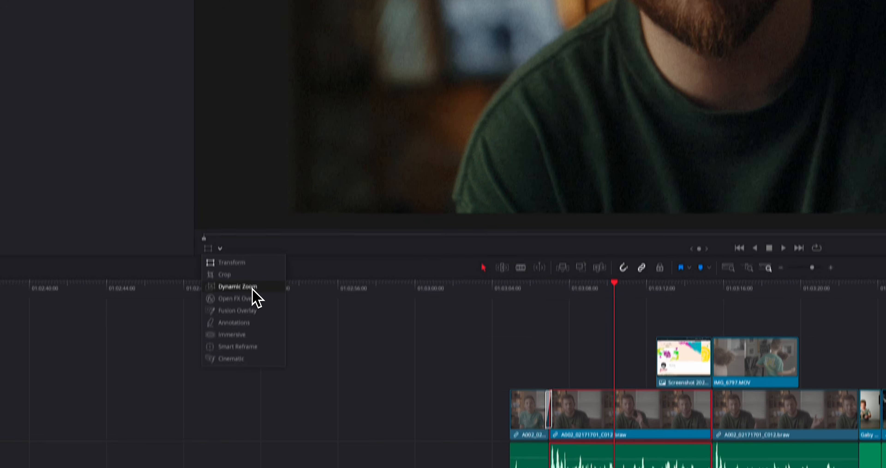
- Display the Dynamic Zoom overlay in the viewer, swap its start and end frames, and swap them back
left_click(243, 174)
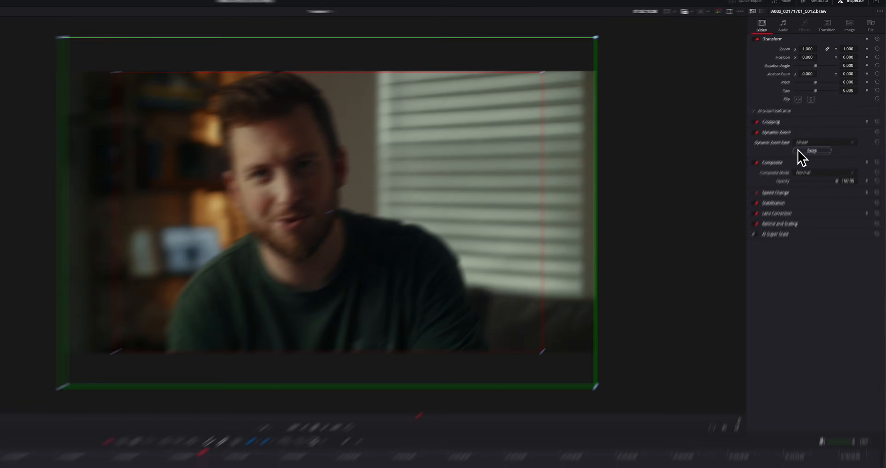
left_click(830, 99)
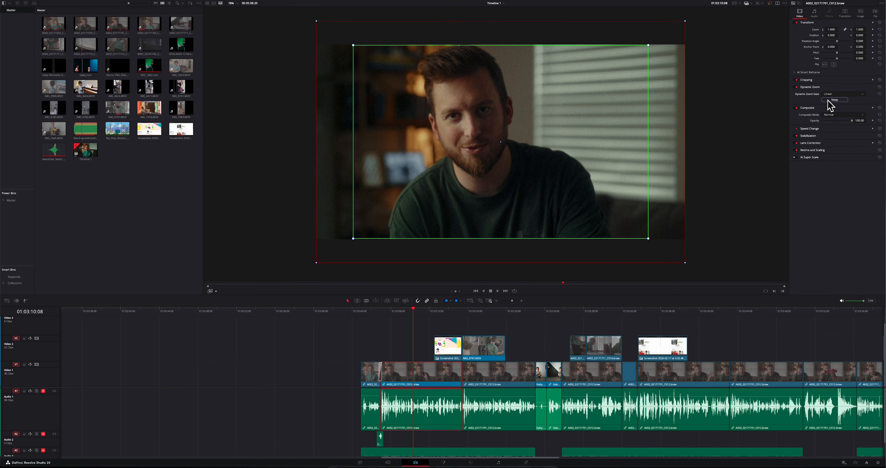
left_click(835, 100)
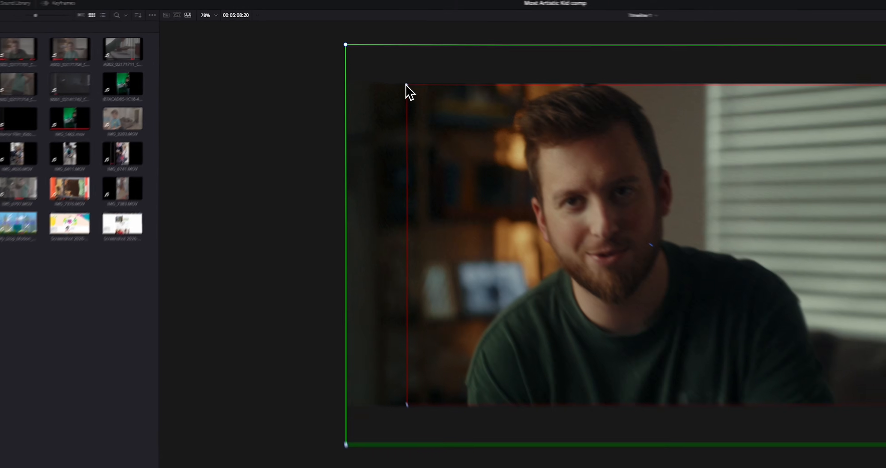
- Enlarge the red end frame to just inside the green start frame for a subtler zoom and play the clip
left_click_drag(354, 45, 336, 34)
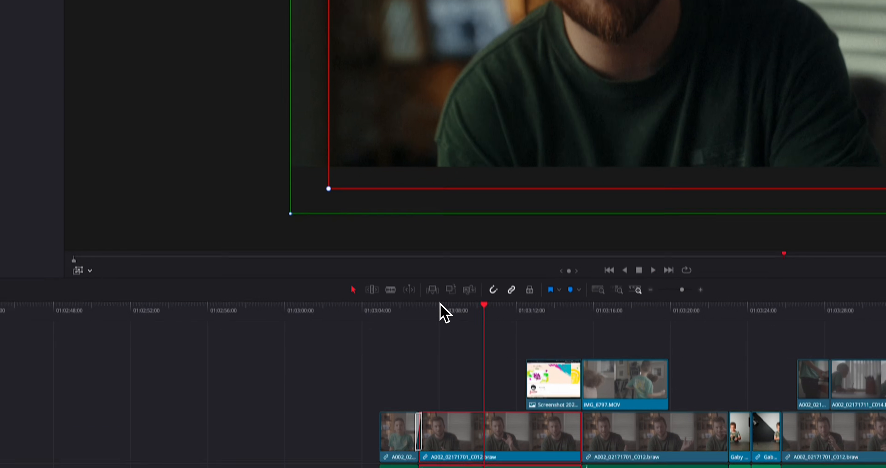
left_click(432, 264)
key("space")
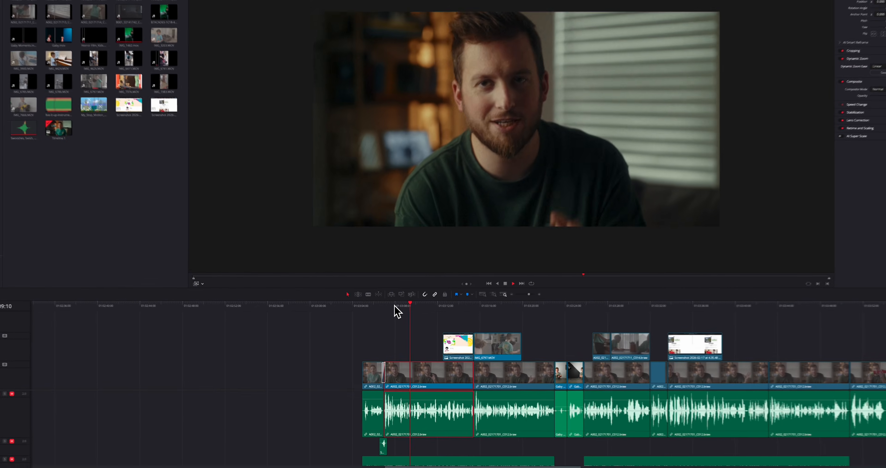
key("space")
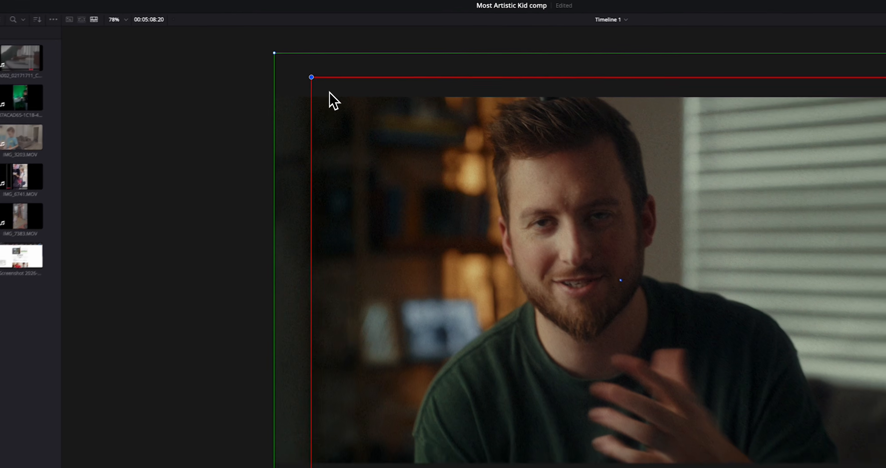
- Shrink the red end frame to a tight crop, move it up over the man's face, and preview the zoom
left_click_drag(340, 37, 425, 86)
left_click_drag(485, 189, 499, 205)
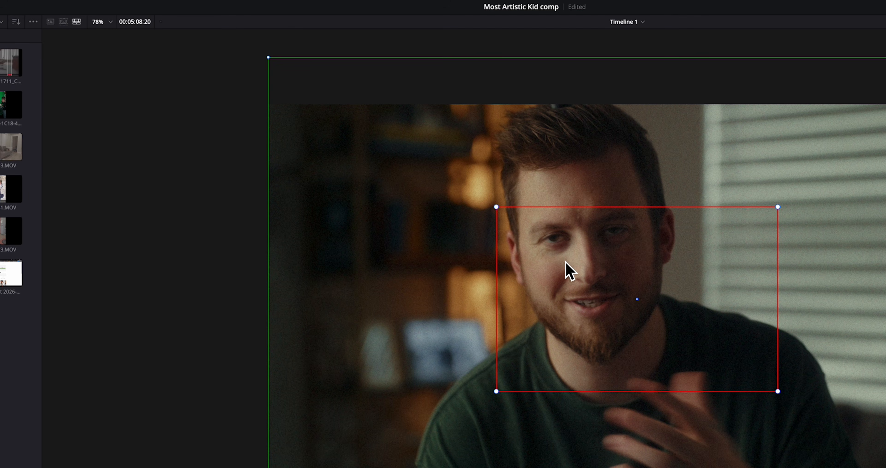
left_click_drag(566, 271, 543, 251)
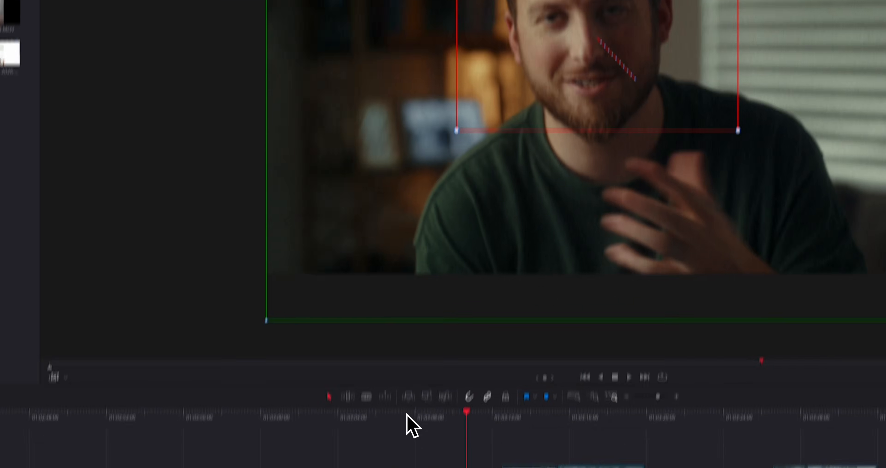
left_click(409, 415)
key("space")
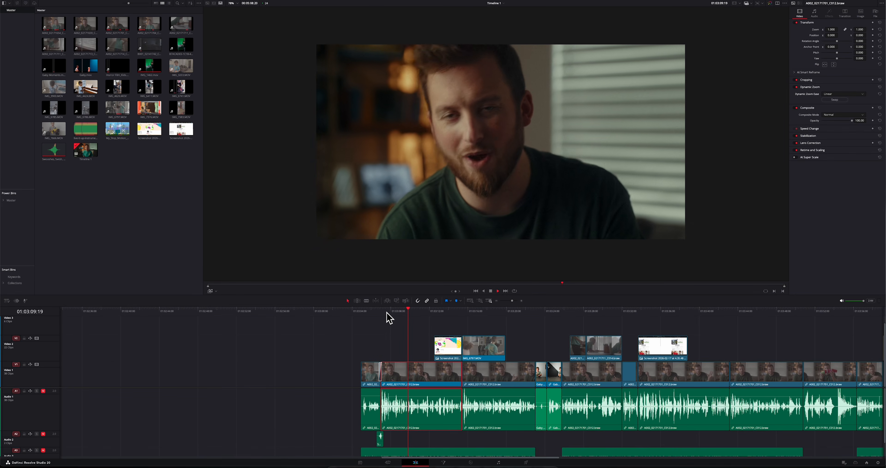
key("space")
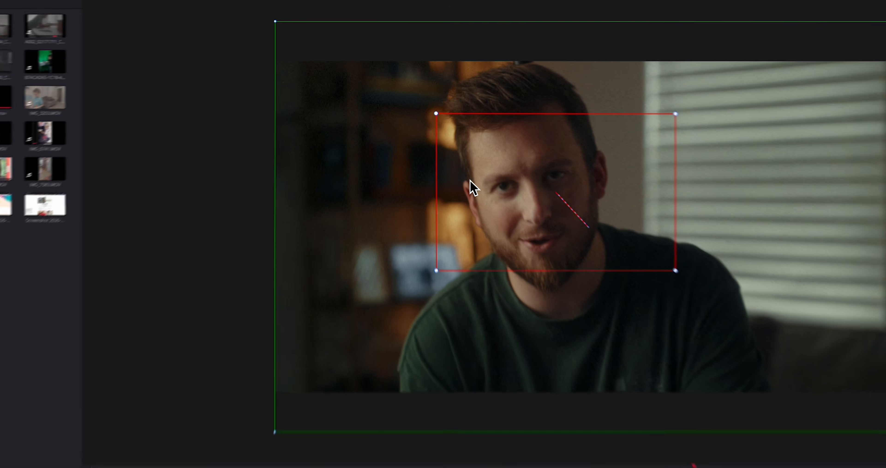
- Recentre the red end frame, shift it to the upper-left part of the picture, and play back the zoom with its sideways movement
left_click_drag(431, 114, 451, 135)
mouse_move(524, 248)
left_mouse_down()
mouse_move(559, 235)
mouse_move(529, 205)
mouse_move(527, 258)
mouse_move(524, 247)
left_mouse_up()
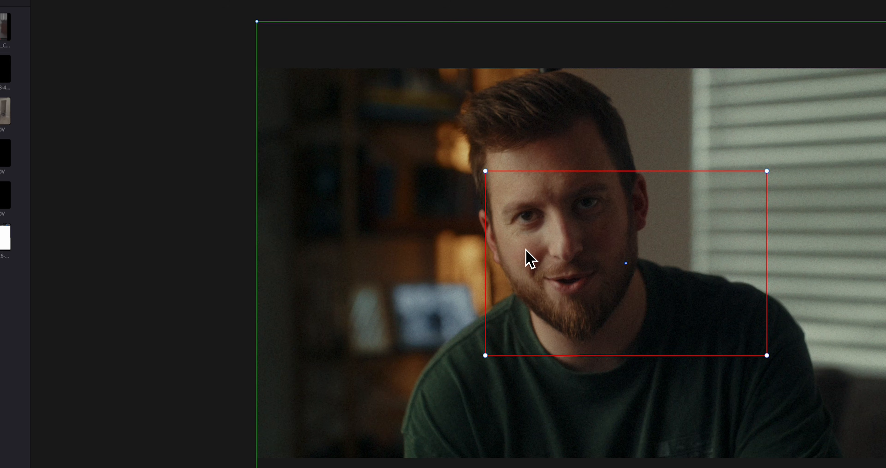
left_click_drag(337, 219, 313, 153)
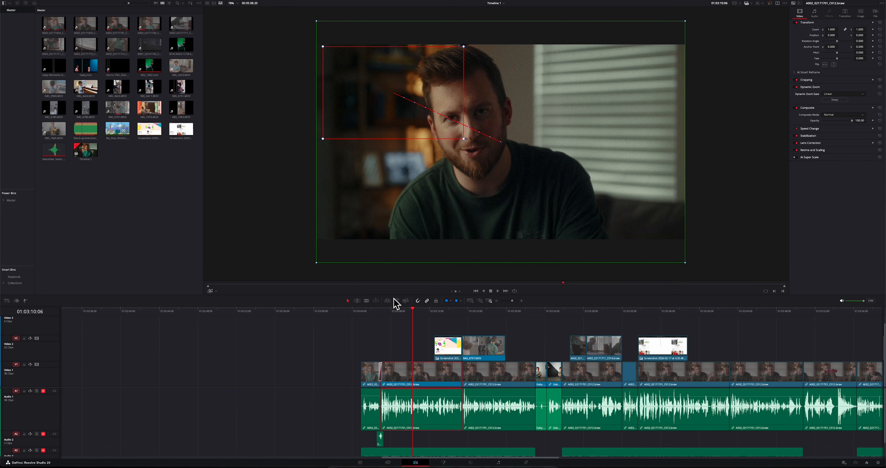
left_click(385, 311)
key("space")
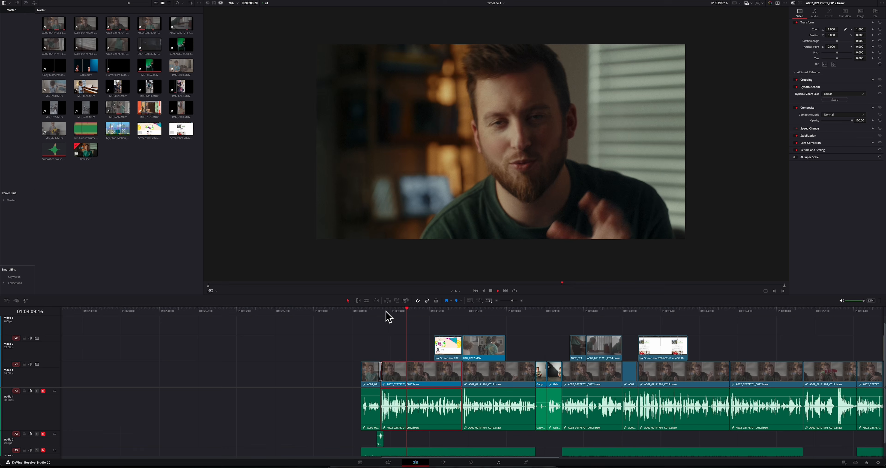
key("space")
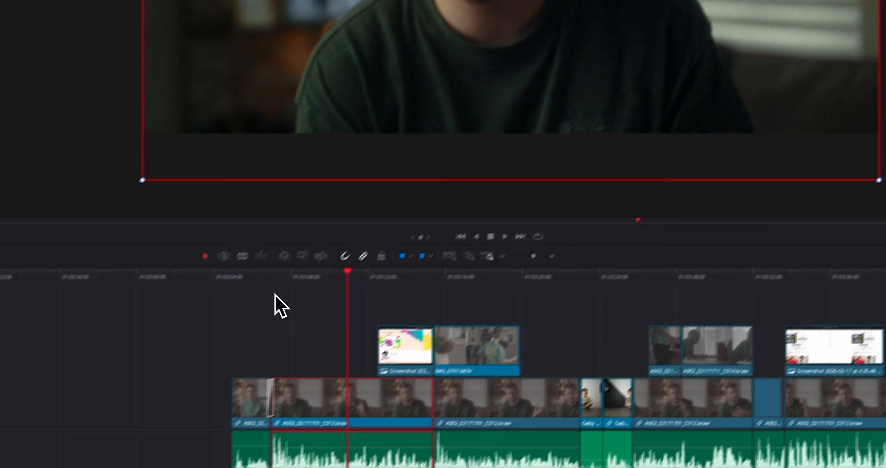
key("space")
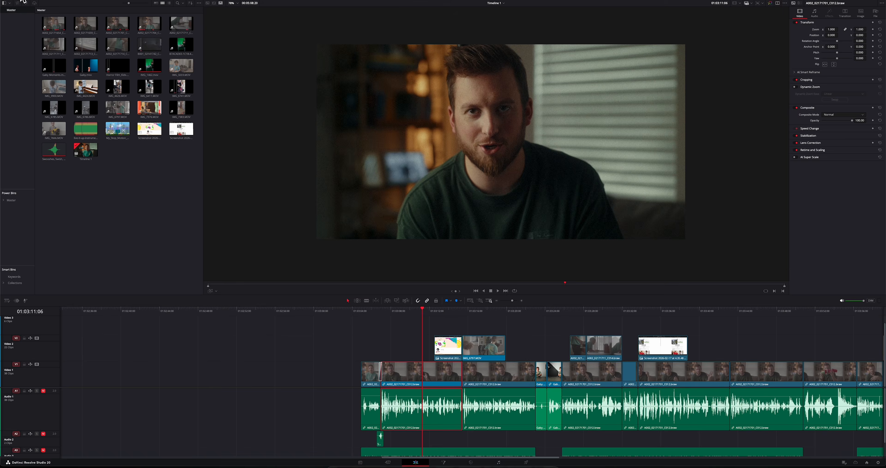
- Open the application preferences and show the User settings
left_click(24, 4)
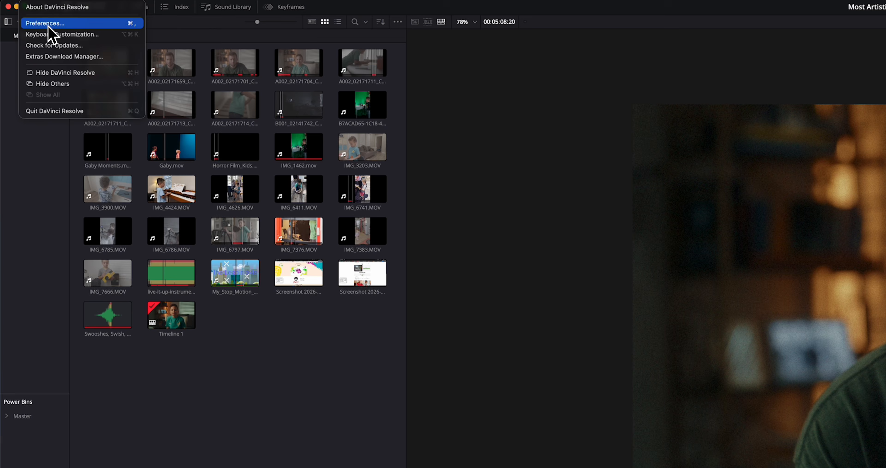
left_click(40, 19)
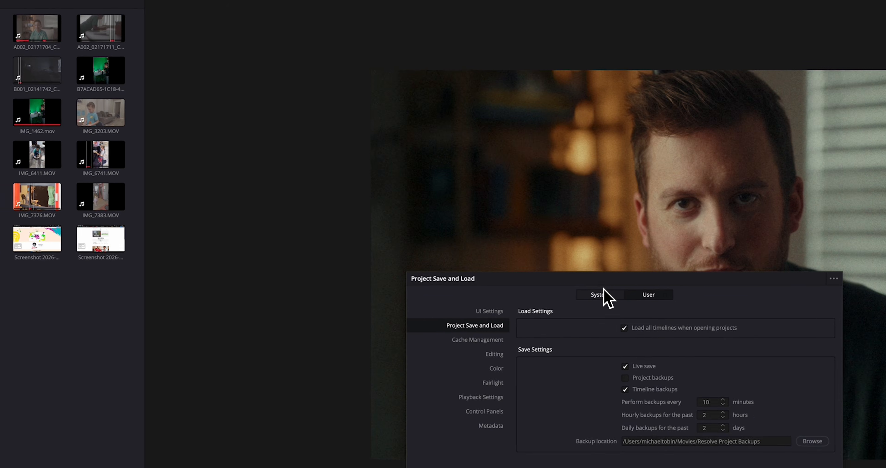
left_click(867, 331)
left_click(624, 293)
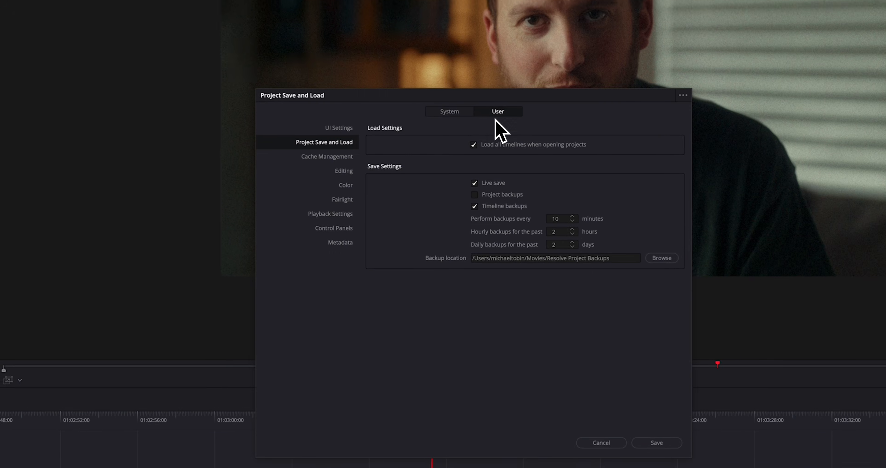
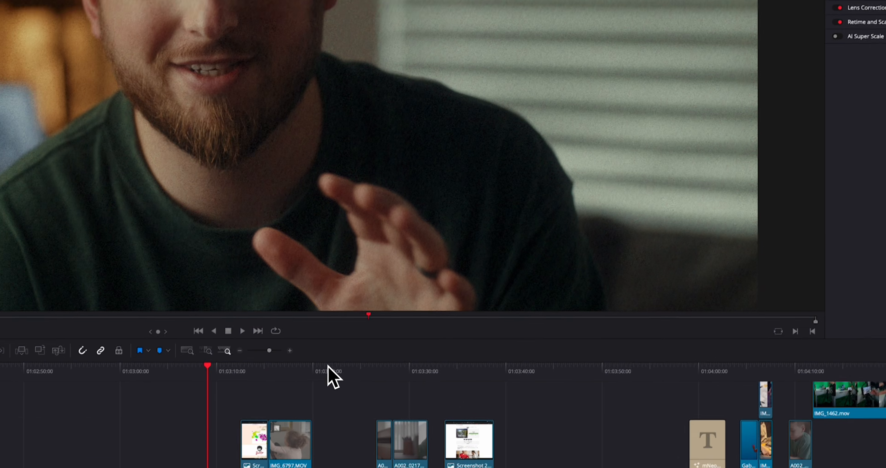
- Set the zoom of the Gaby Moments.mov clip to 1.510 and shift its position to reframe the boy
left_click(342, 348)
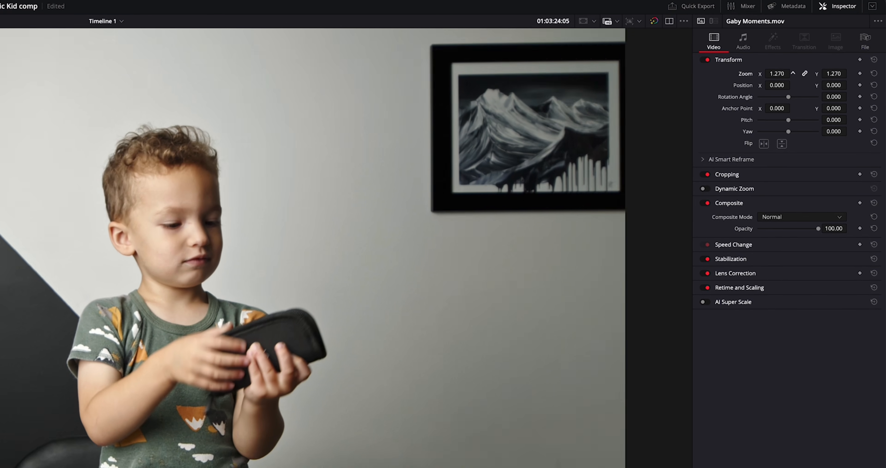
left_click_drag(777, 74, 747, 98)
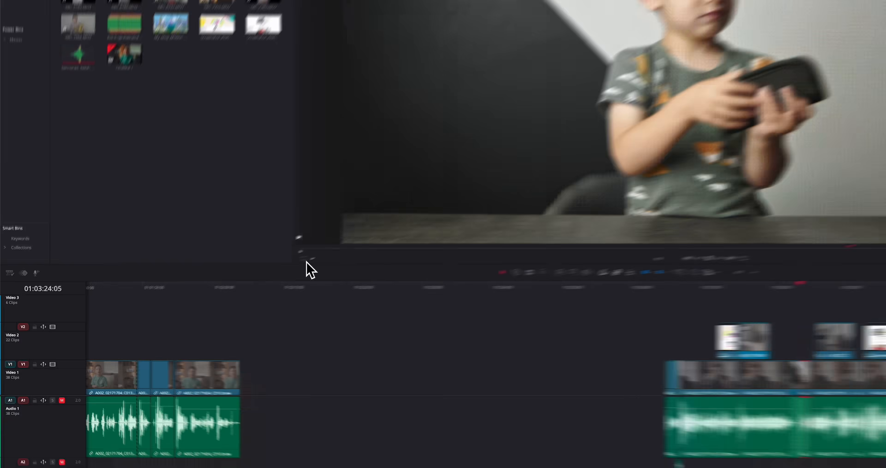
- Enable the on-screen Transform overlay, move the boy clip directly in the viewer, scale it down and reposition it
left_click(211, 290)
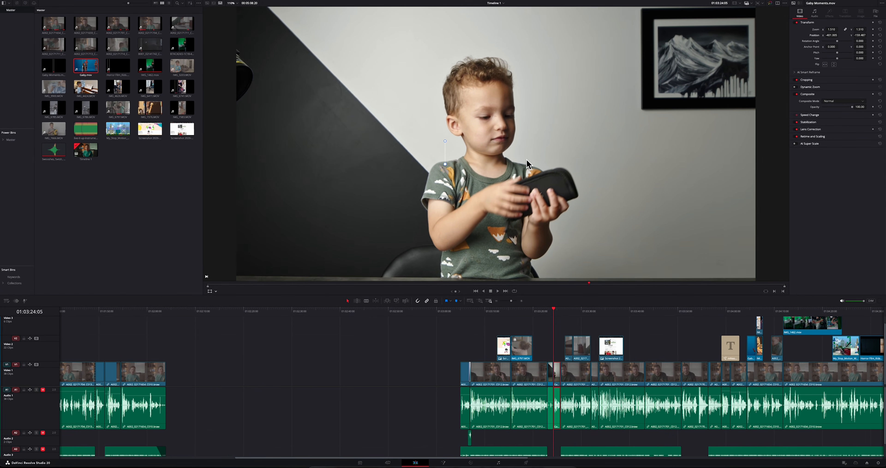
scroll(514, 158, "down", 3)
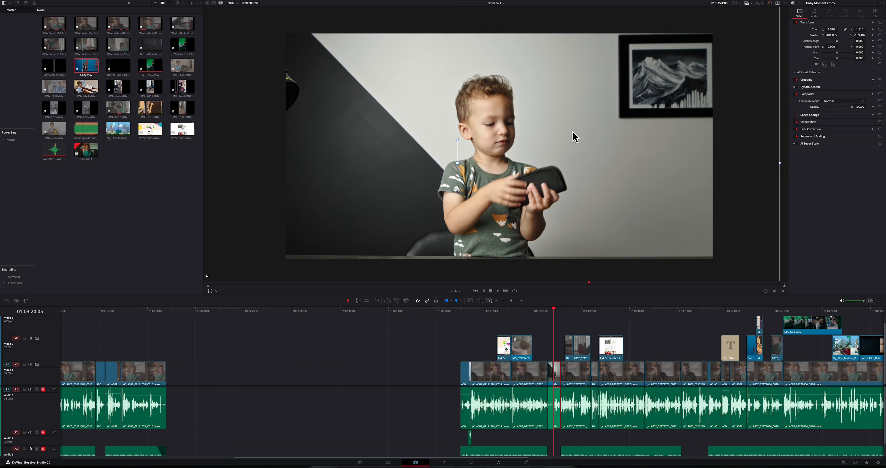
scroll(571, 150, "down", 1)
left_click_drag(565, 143, 568, 174)
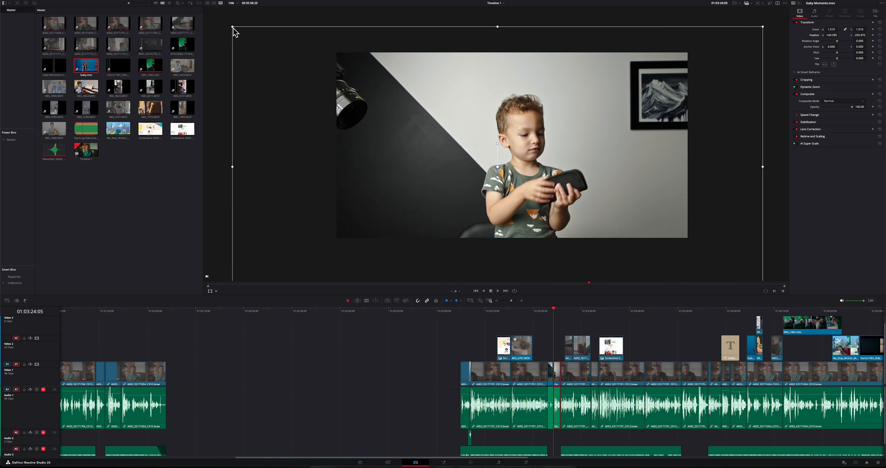
left_click_drag(233, 27, 278, 50)
left_click_drag(391, 92, 357, 97)
left_click_drag(434, 176, 433, 184)
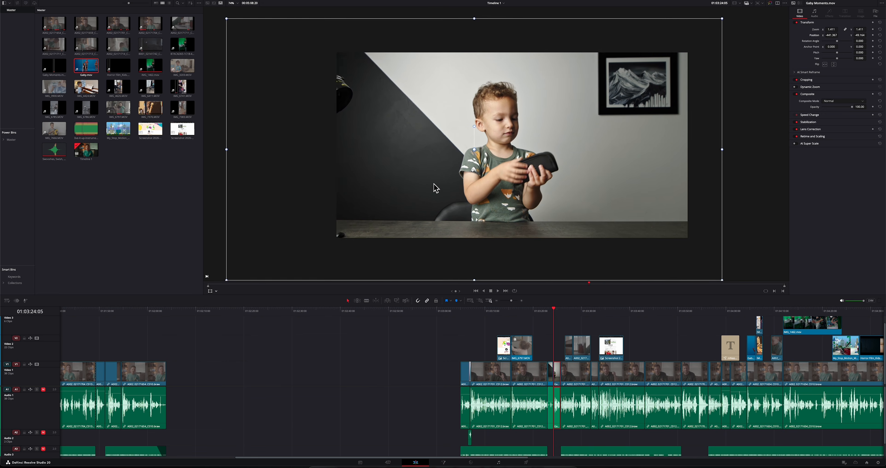
- Shift the talking-head clip's framing in the viewer, and enlarge and reposition the IMG_6797.MOV clip with its Transform overlay
left_click(479, 312)
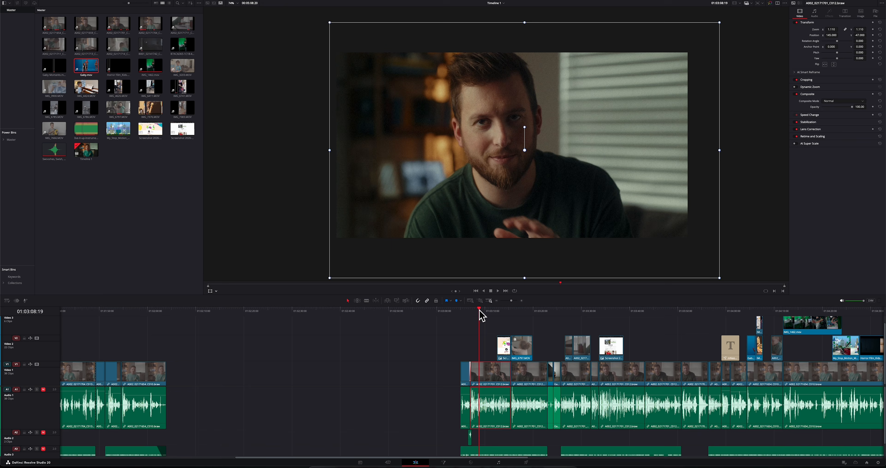
left_click_drag(476, 187, 494, 205)
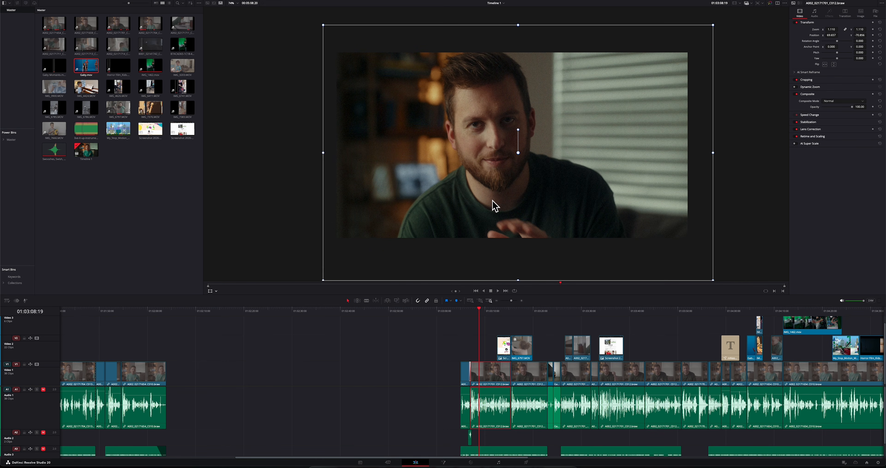
left_click(519, 313)
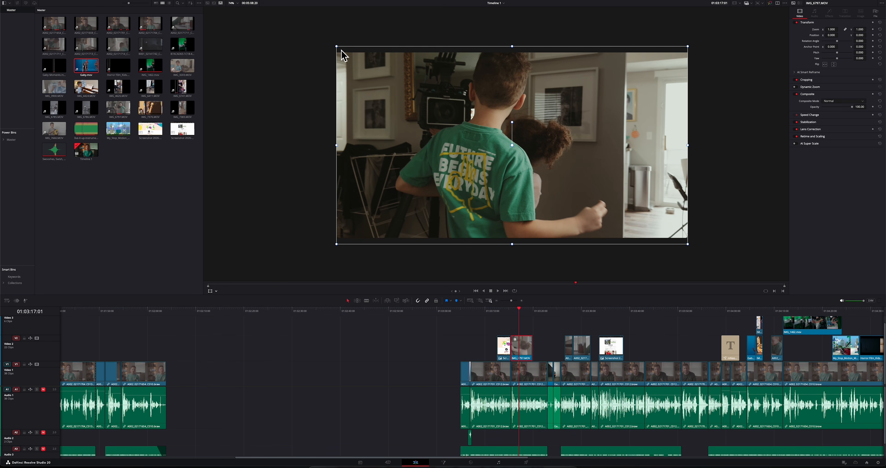
left_click_drag(337, 47, 318, 37)
left_click_drag(406, 120, 422, 135)
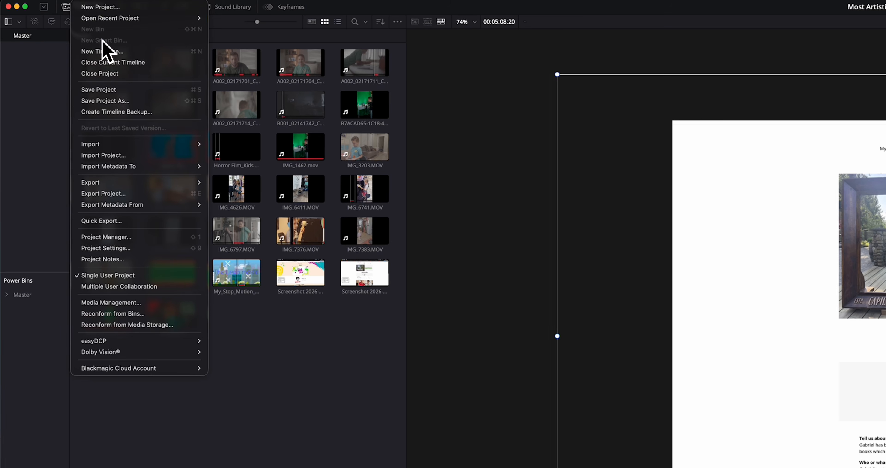
- Create a new timeline, Timeline 2, independent of the project settings, with a custom vertical resolution of 2160 x 4096
left_click(106, 52)
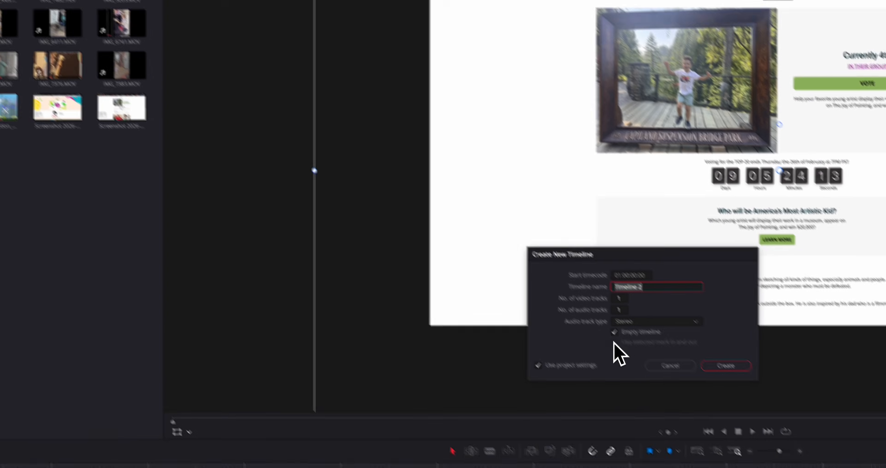
left_click(539, 365)
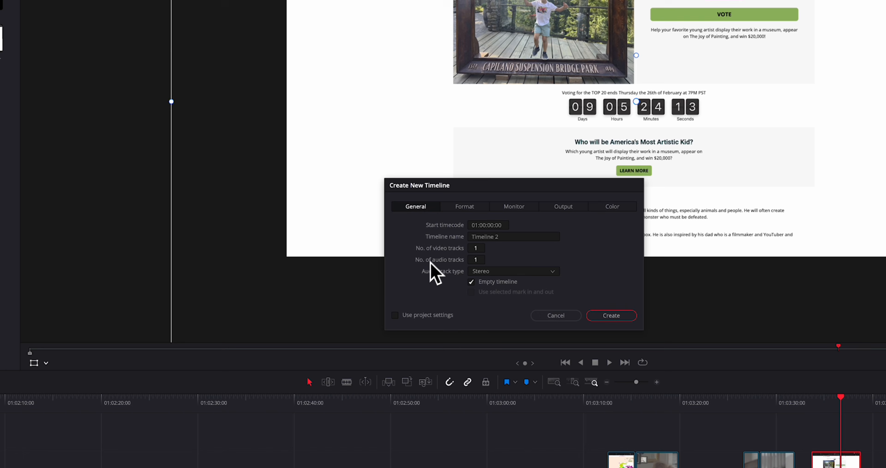
left_click(464, 207)
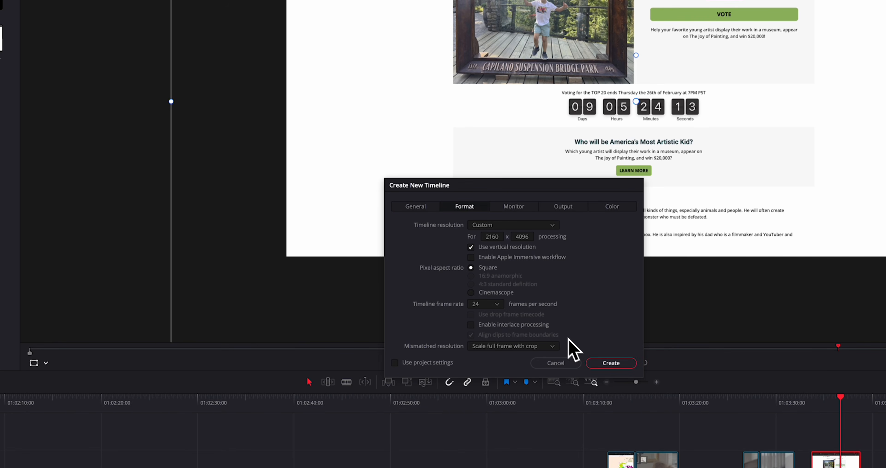
left_click(611, 362)
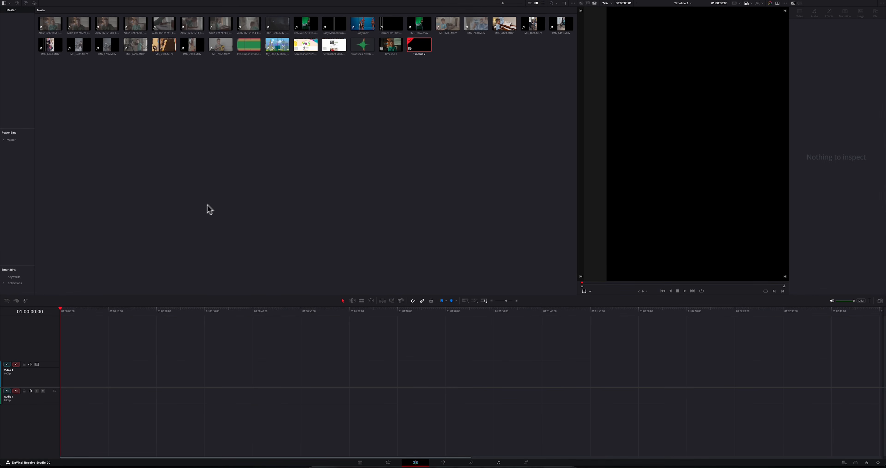
- Load Gaby.mov from the media pool and place only its video at the start of the new timeline
left_click(360, 27)
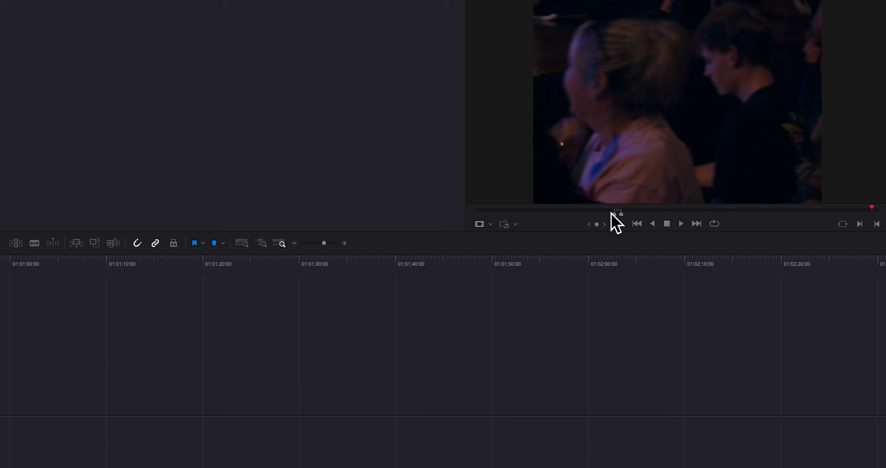
left_click(609, 214)
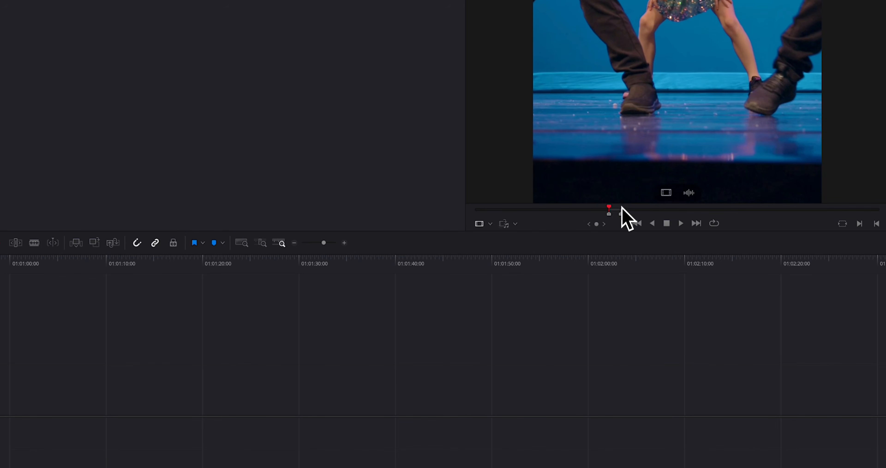
left_click_drag(668, 192, 123, 333)
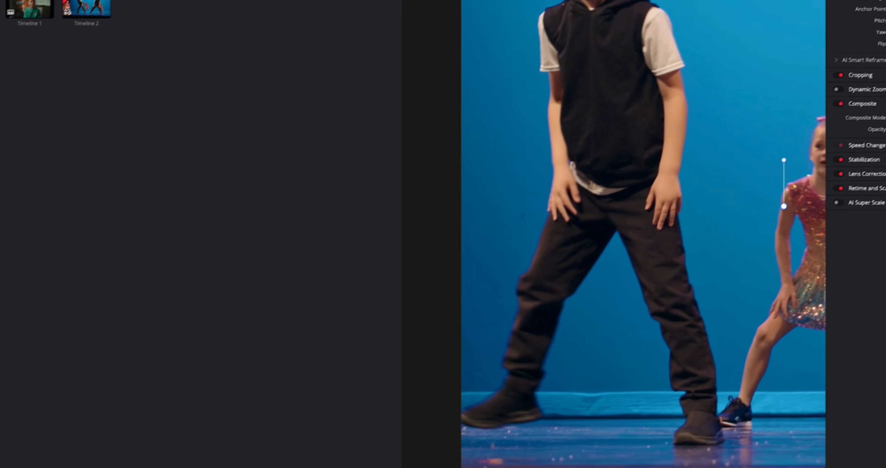
- Reframe Gaby.mov with zoom 0.910 and position X 255, Y -205, and play back the vertical clip
left_click_drag(842, 43, 854, 43)
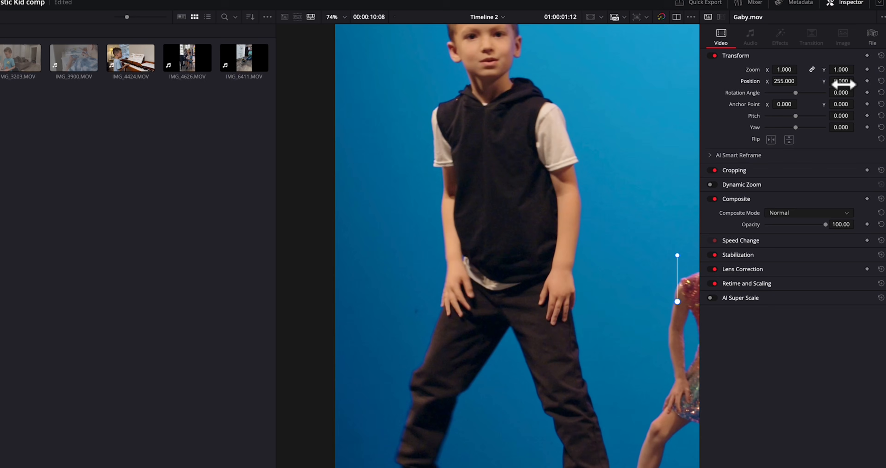
left_click_drag(845, 85, 758, 85)
left_click_drag(775, 72, 772, 71)
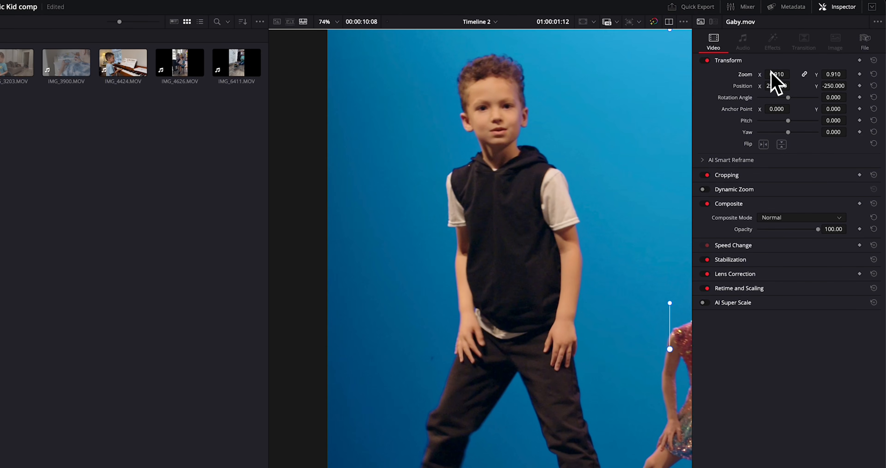
left_click_drag(833, 86, 849, 86)
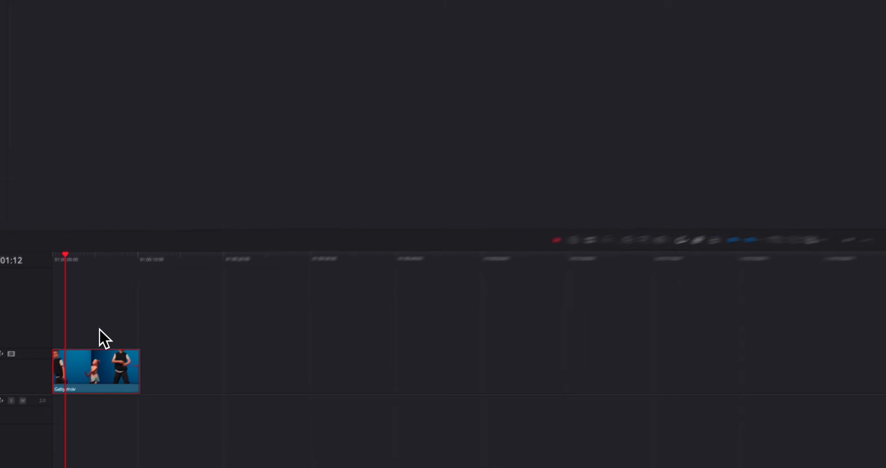
key("space")
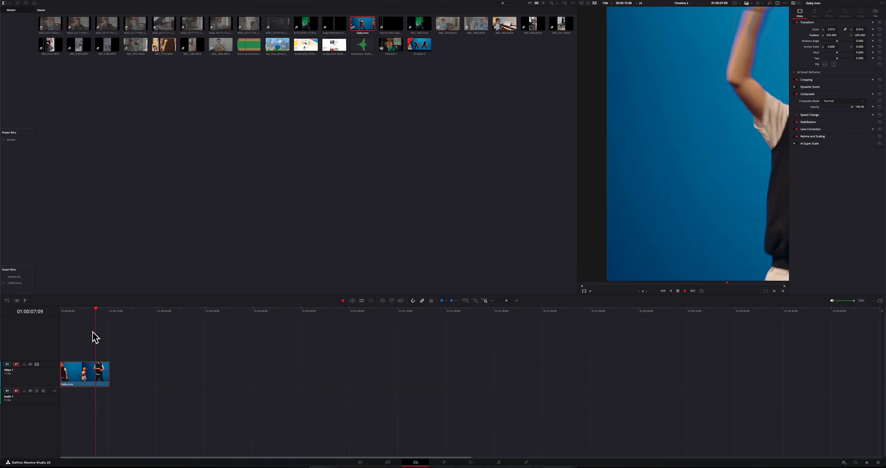
- Run AI Smart Reframe from near the start of Gaby.mov with Object of Interest and Mode on Auto
left_click(63, 311)
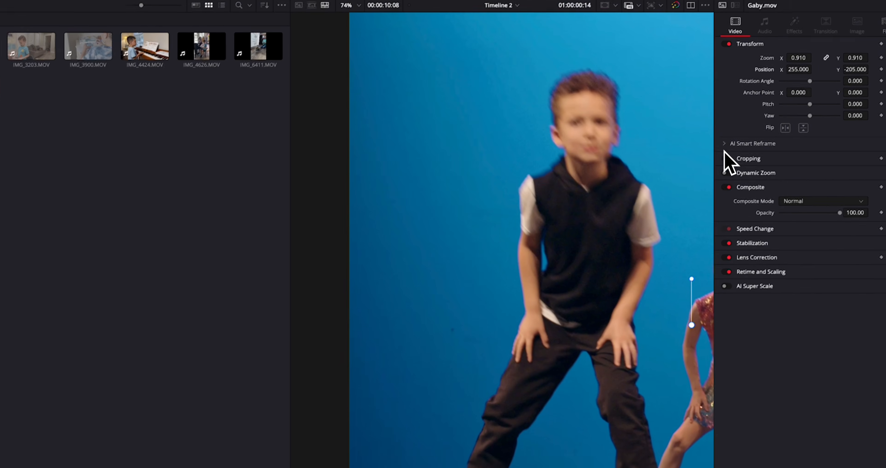
left_click(724, 144)
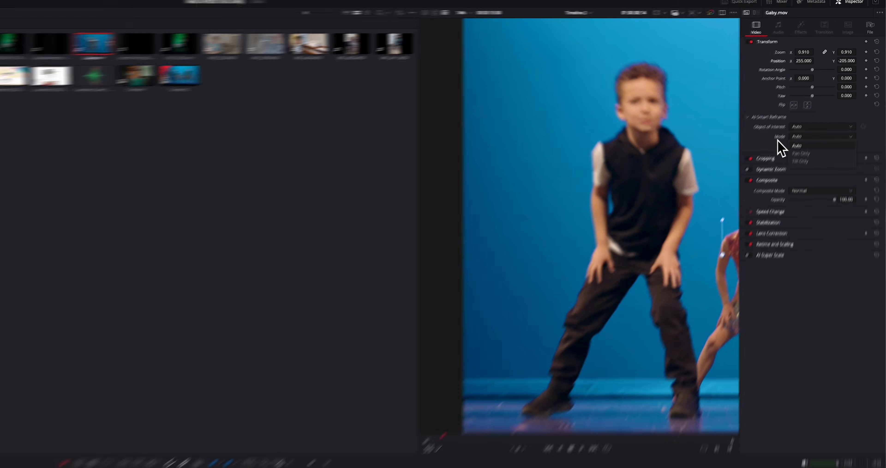
left_click(831, 91)
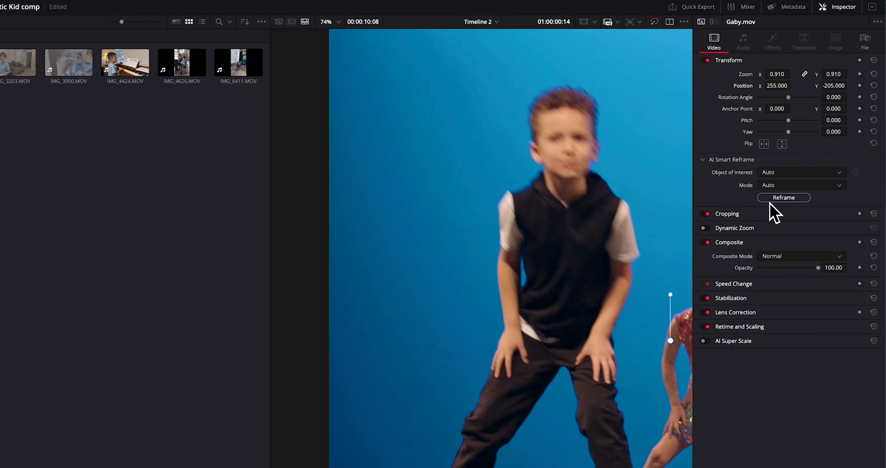
left_click(774, 199)
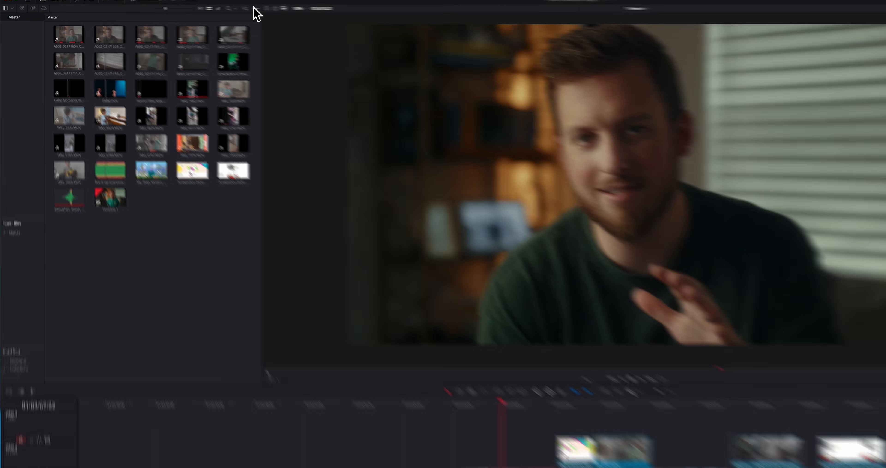
- Check the media pool's Show Power Bins option and enlarge the Power Bins section
left_click(199, 2)
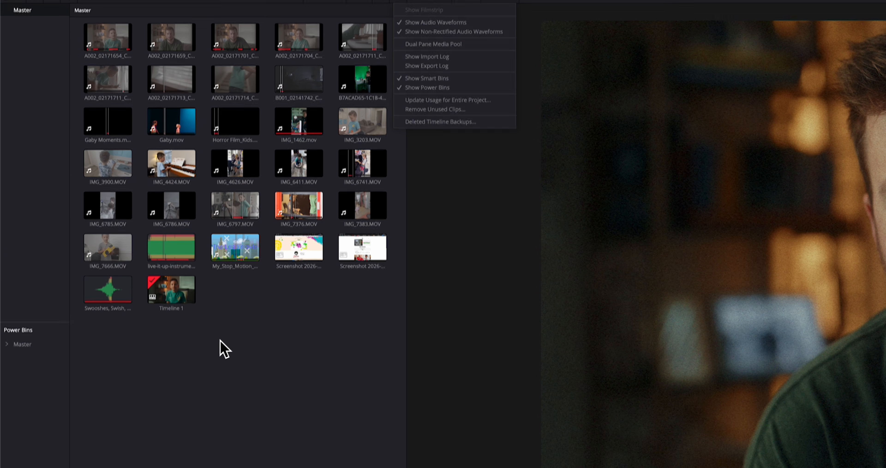
left_click(220, 365)
left_click_drag(46, 349, 52, 216)
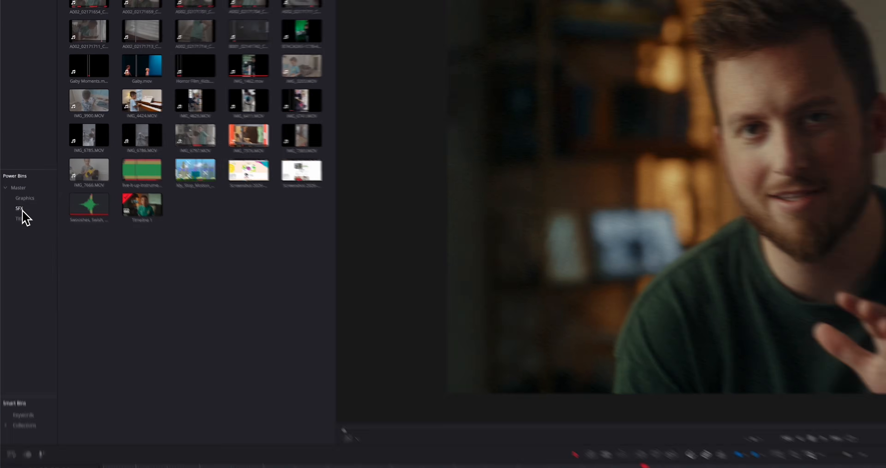
- Browse the contents of the SFX, Titles and Graphics power bins
left_click(13, 152)
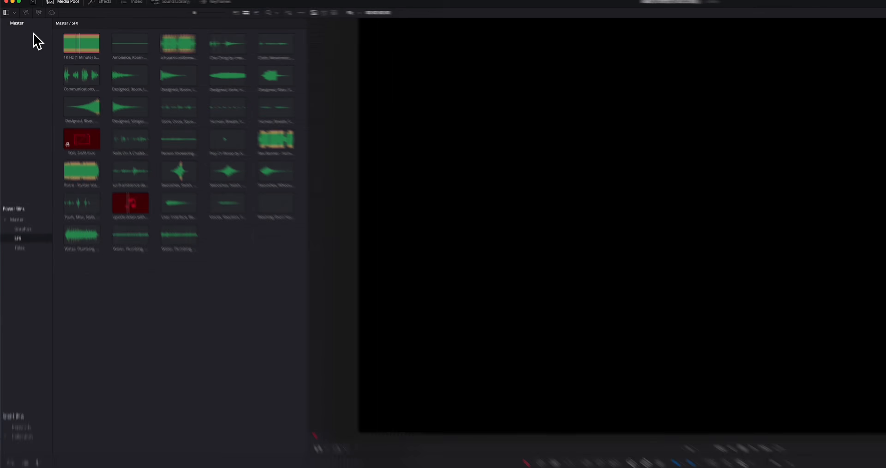
left_click(18, 9)
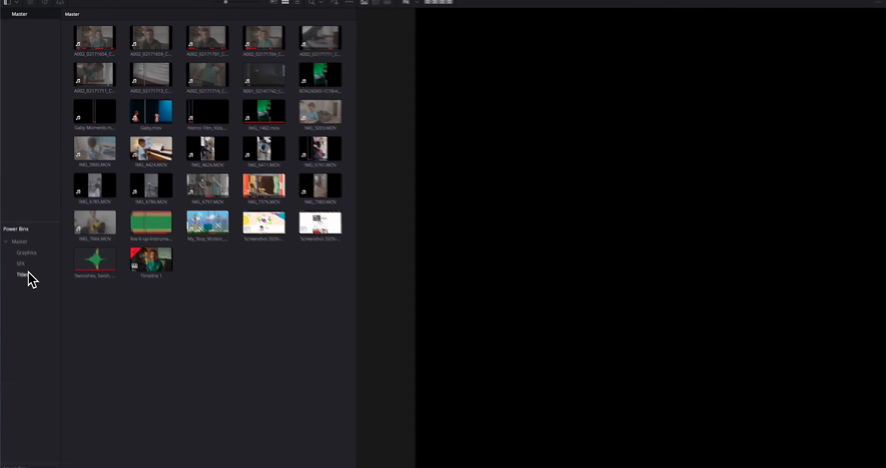
left_click(16, 158)
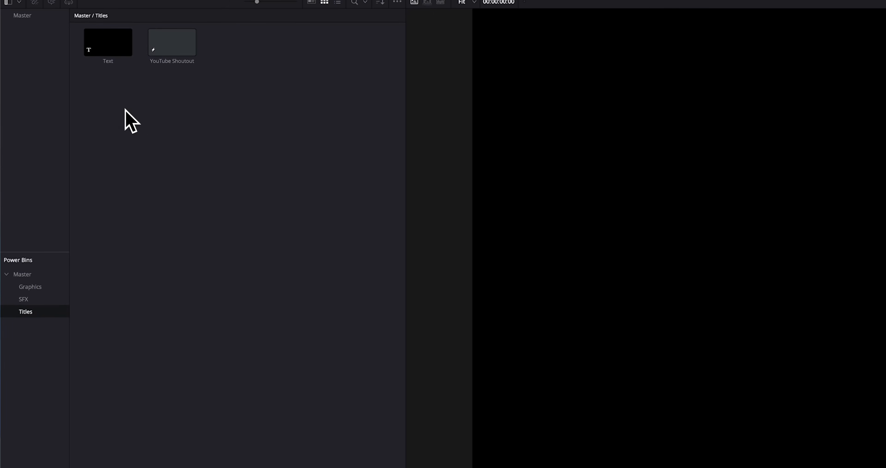
left_click(38, 288)
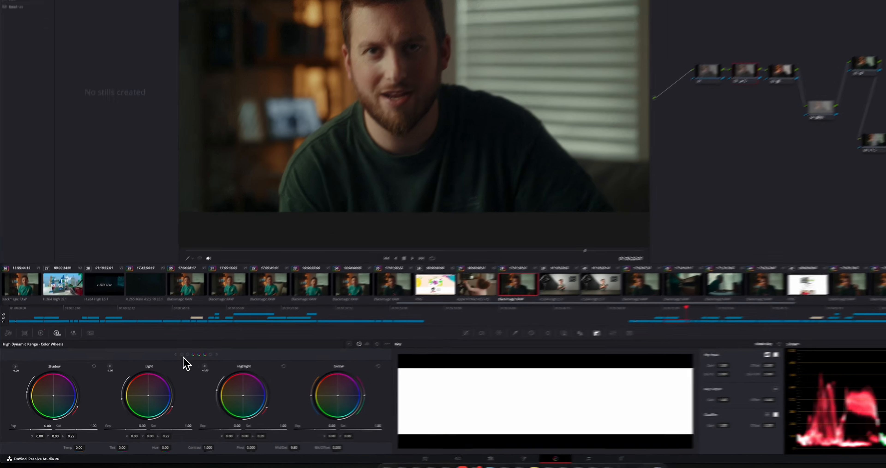
- Cycle through the HDR color wheels and preview the image areas covered by the Light, Shadow, Dark and Highlight zones
left_click(298, 264)
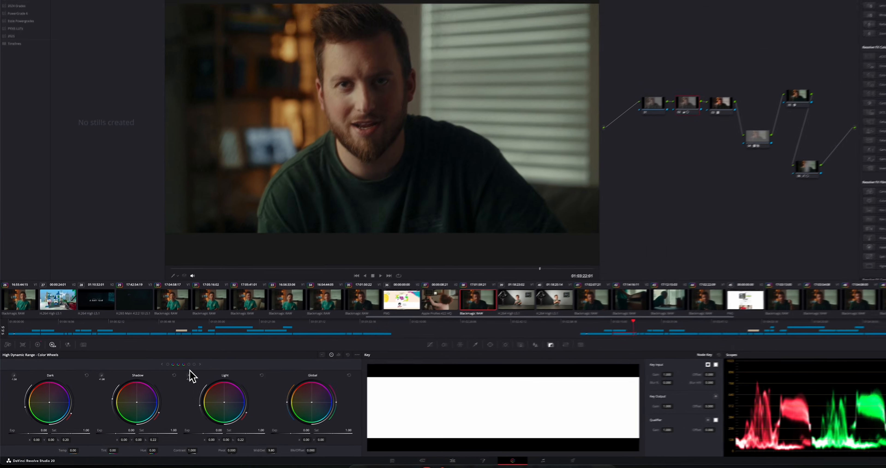
mouse_move(347, 284)
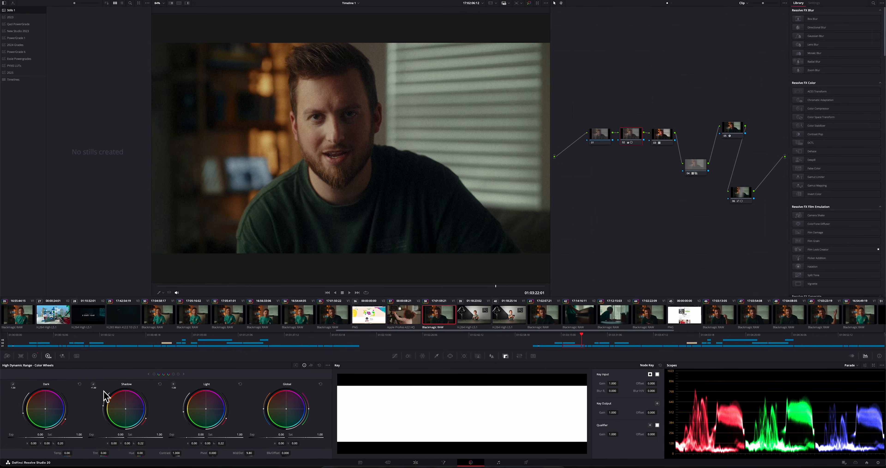
mouse_move(93, 385)
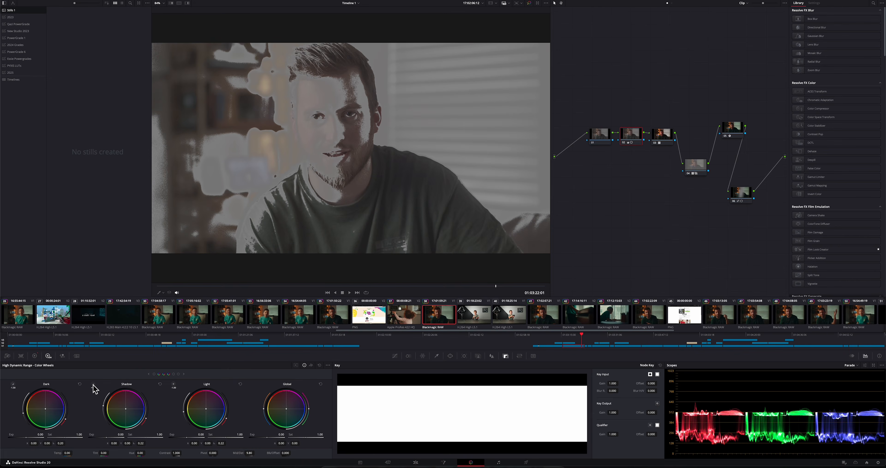
mouse_move(13, 386)
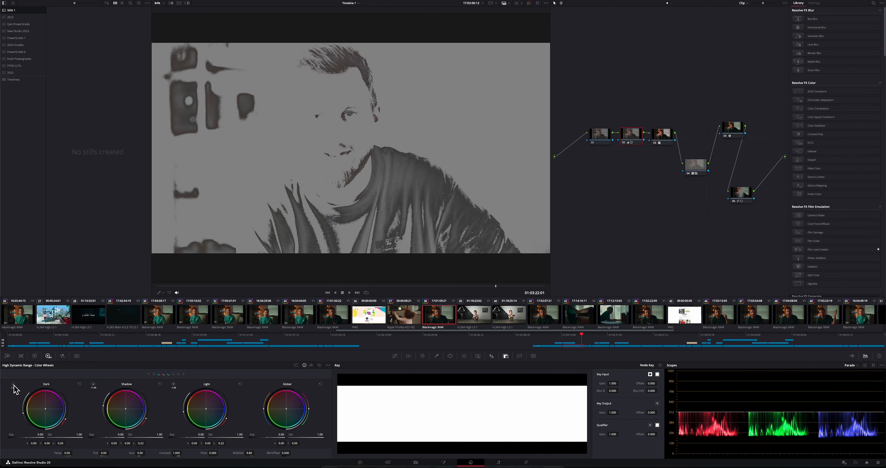
left_click(183, 374)
mouse_move(173, 384)
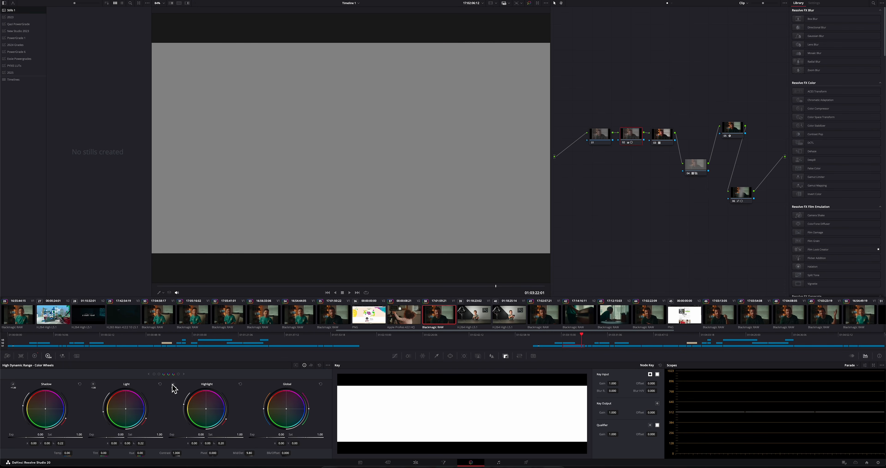